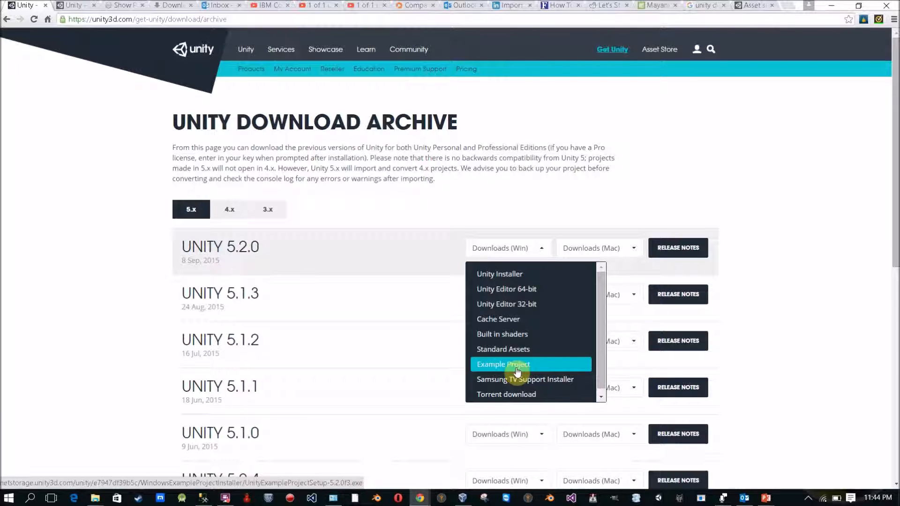
Step: Switch to the Unity 5 downloads folder in File Explorer and look over the main, Standard Assets and Example Project installers
key(alt+Tab)
key(alt+Tab)
key(alt+Tab)
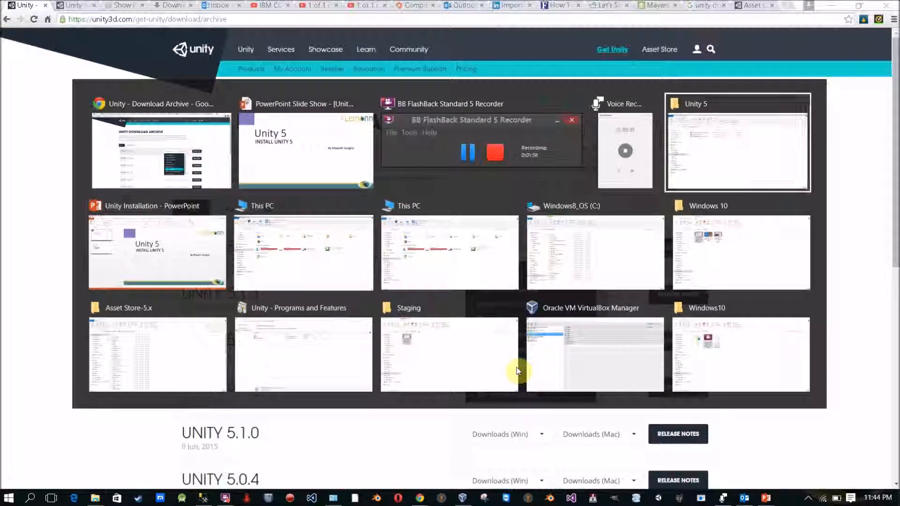
key(alt+Tab)
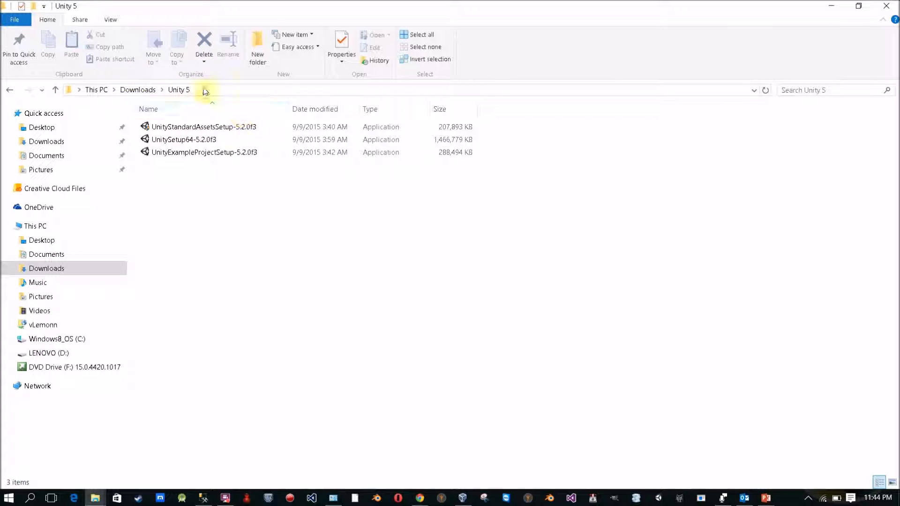
click(209, 143)
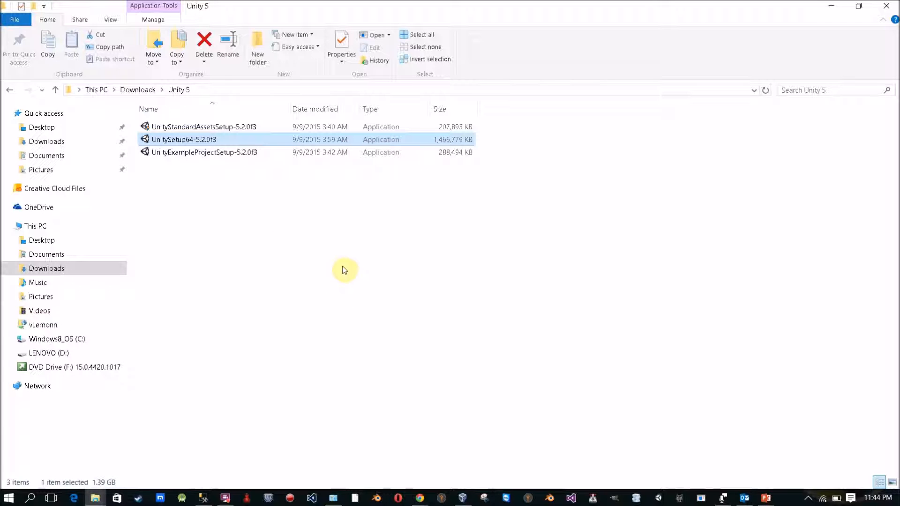
click(149, 128)
ctrl+click(162, 153)
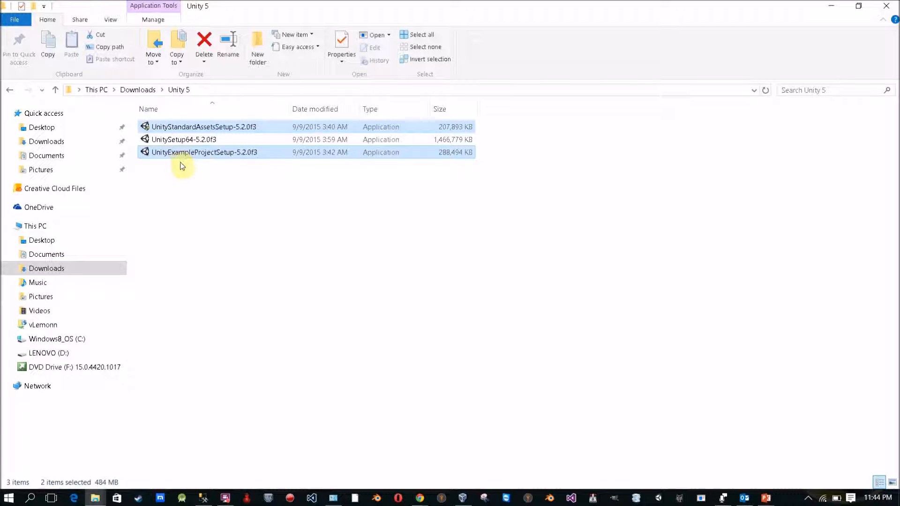
click(206, 233)
mouse_move(183, 144)
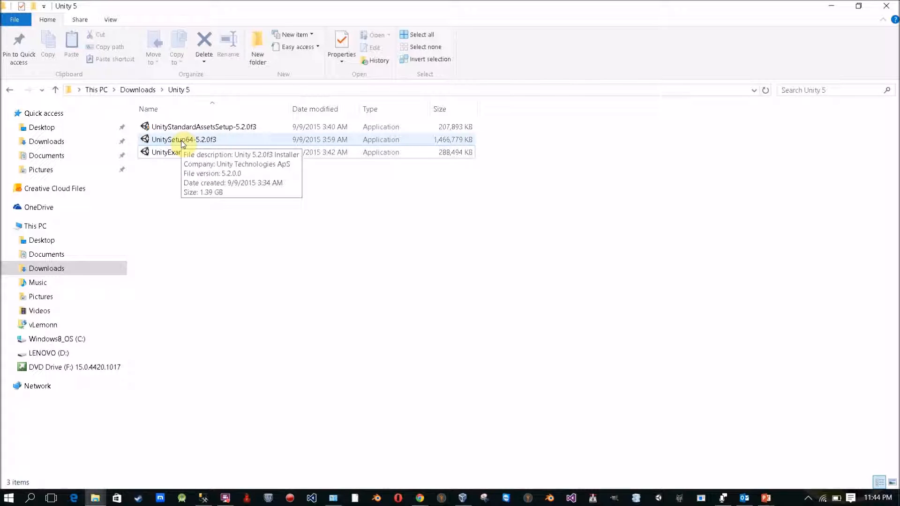
Step: Launch the UnitySetup64-5.2.0f3 installer and accept its license agreement
click(183, 140)
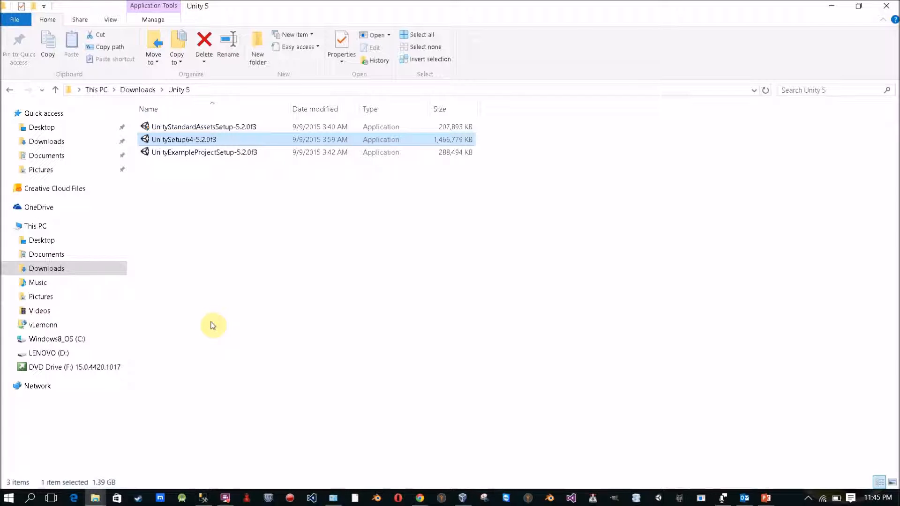
double_click(192, 139)
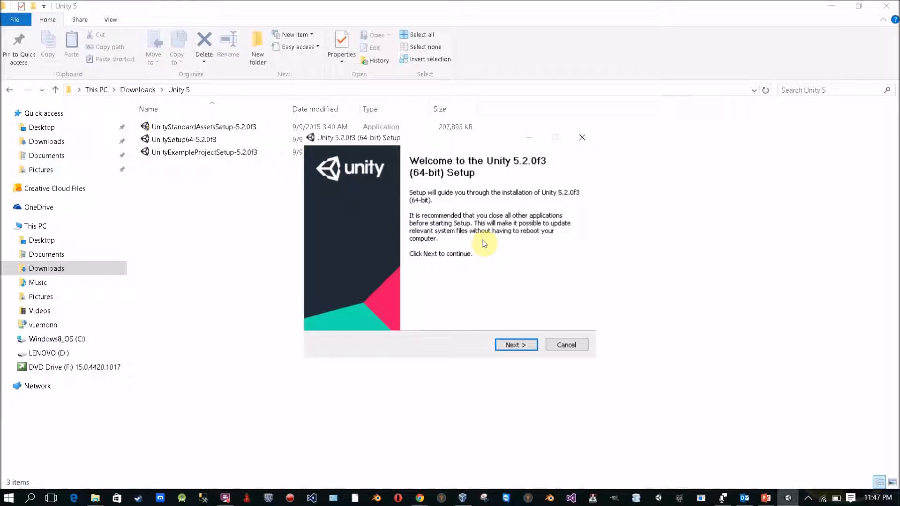
click(514, 345)
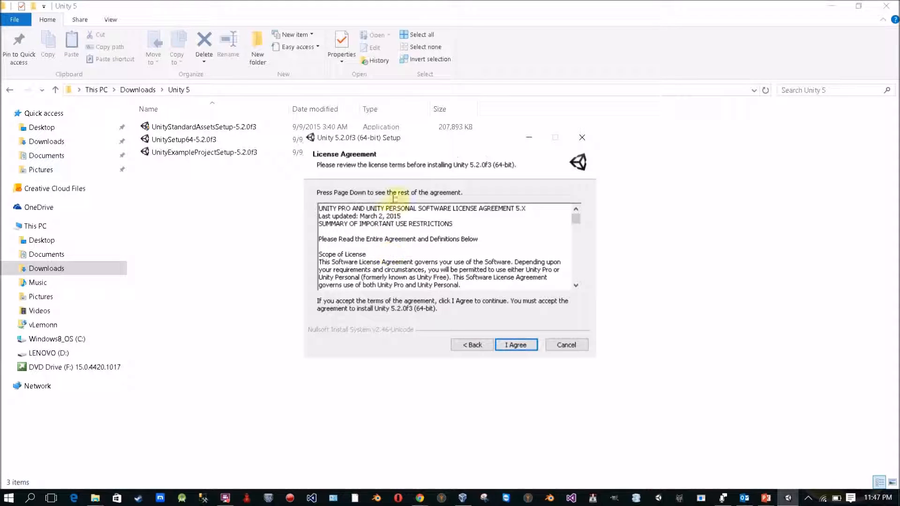
drag(572, 222, 572, 290)
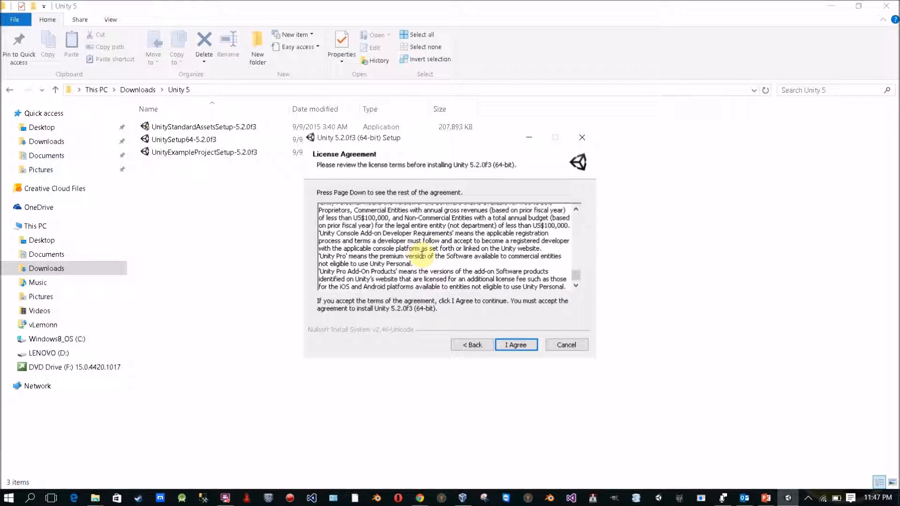
click(516, 345)
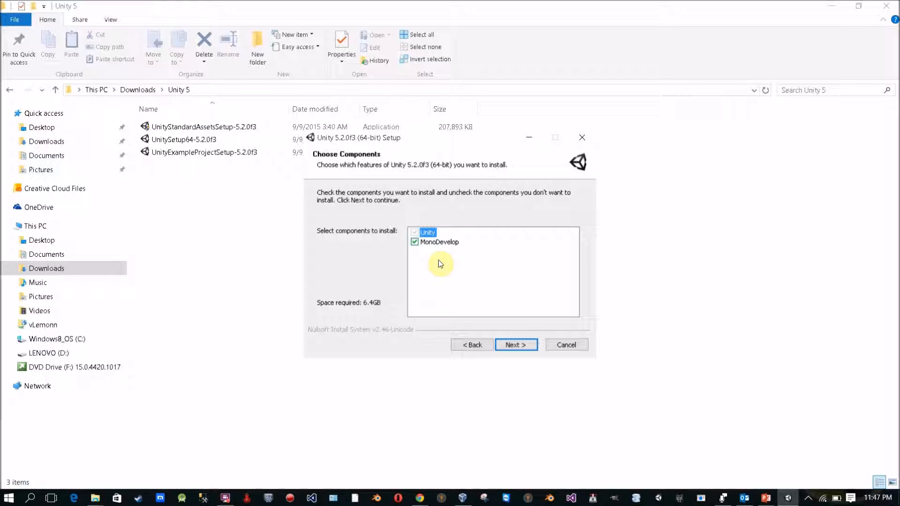
Step: Keep MonoDevelop among the components and install Unity with 520f3 appended to the destination folder C:\Program Files\Unity
click(416, 242)
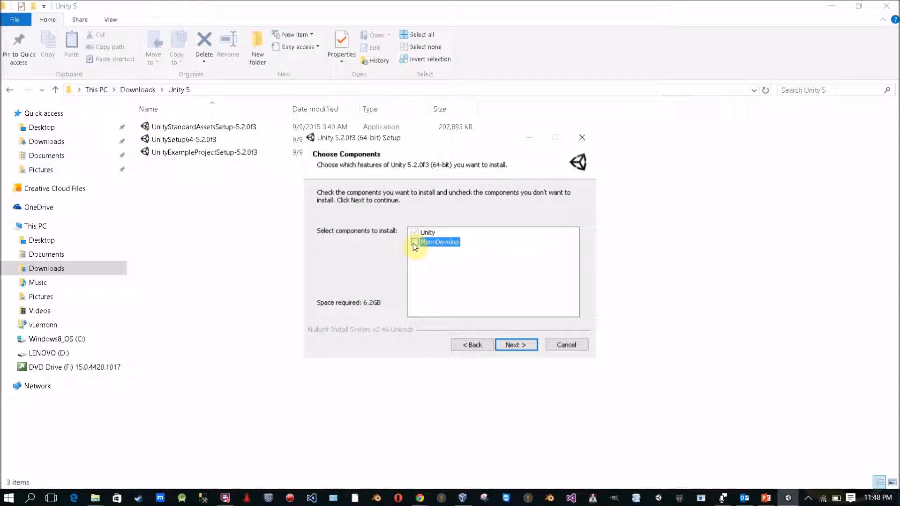
click(518, 346)
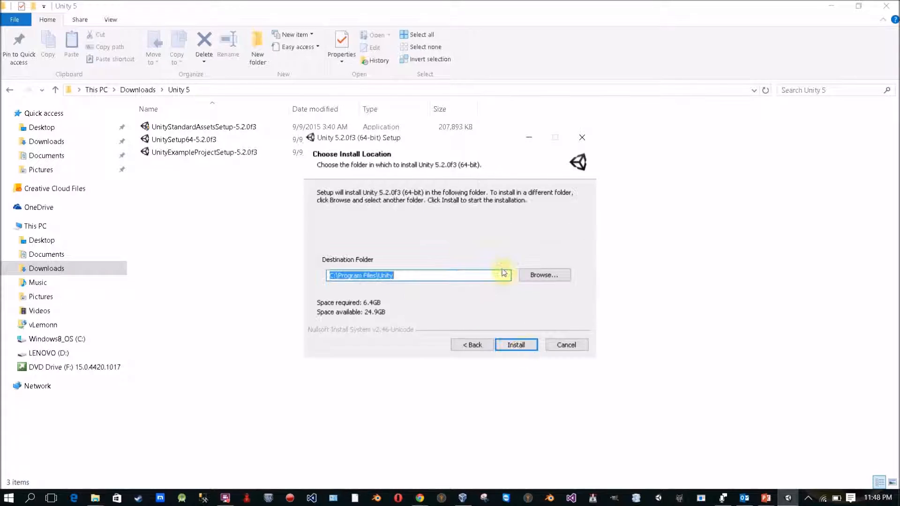
click(437, 276)
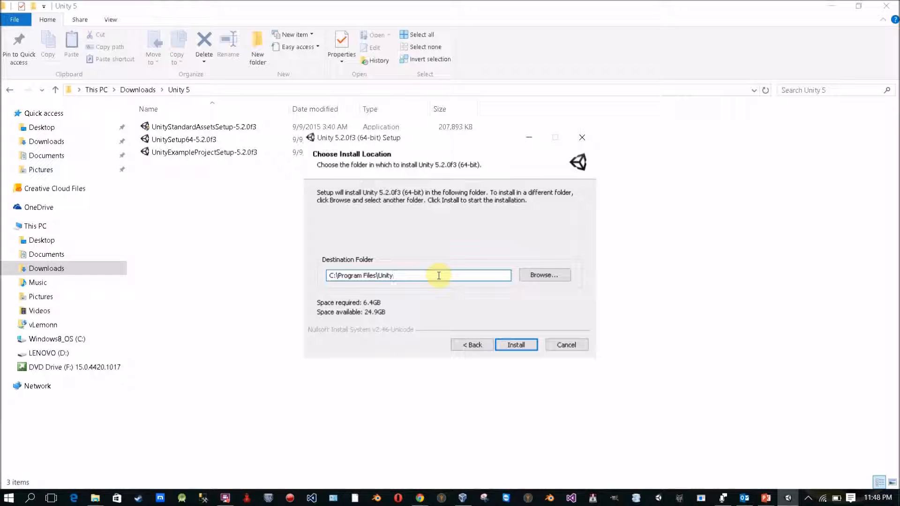
text(520f3)
click(514, 347)
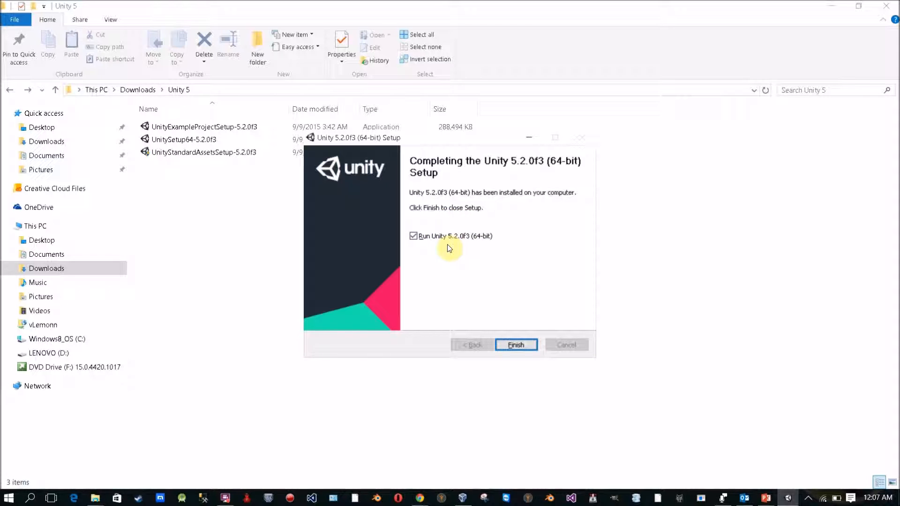
Step: Finish the Unity setup with the option to run Unity 5.2.0f3 turned off
click(426, 236)
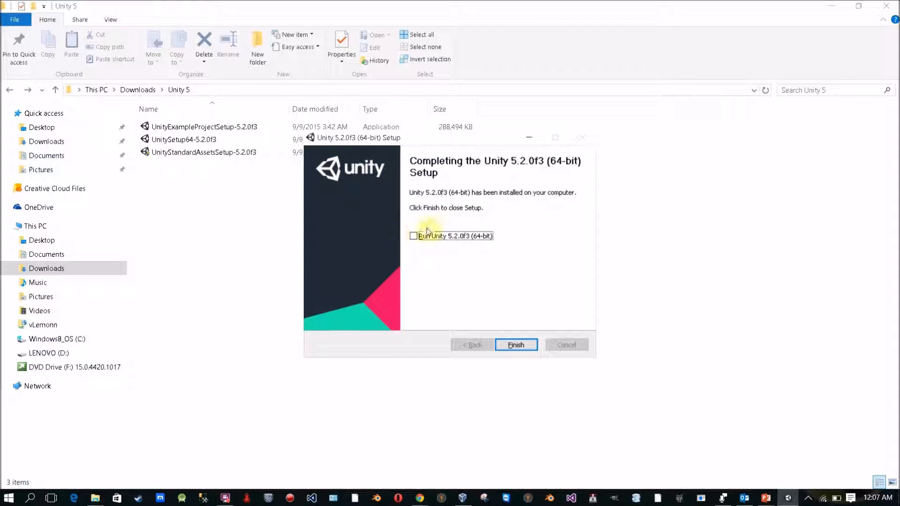
click(515, 346)
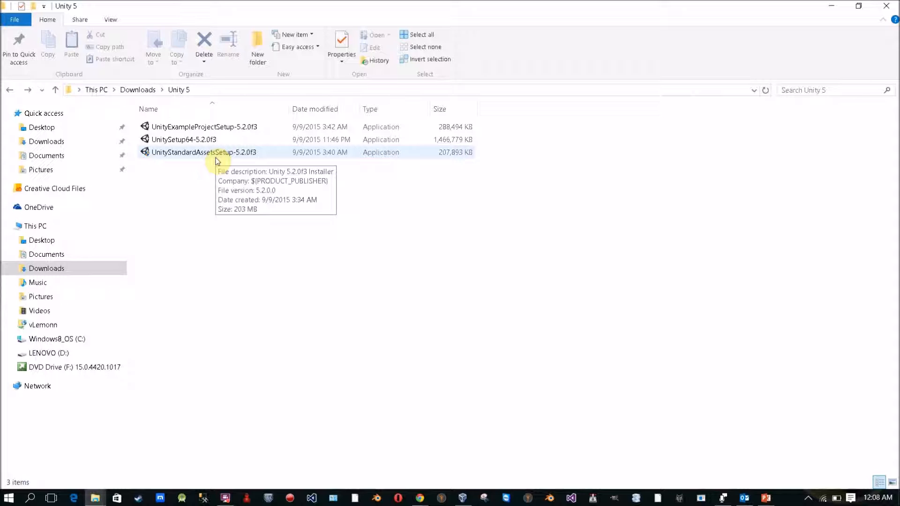
Step: Launch the UnityExampleProjectSetup-5.2.0f3 installer, accept its license agreement and keep the Unity Example Project component
double_click(216, 133)
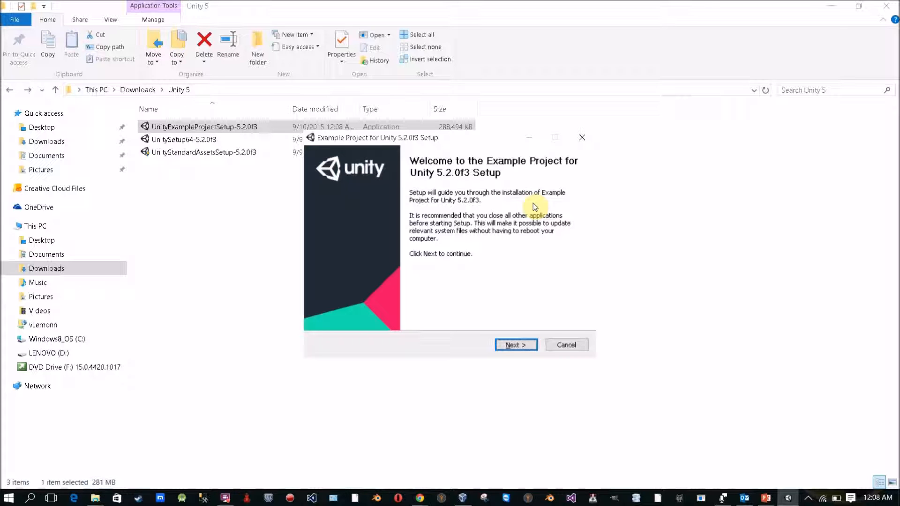
click(515, 344)
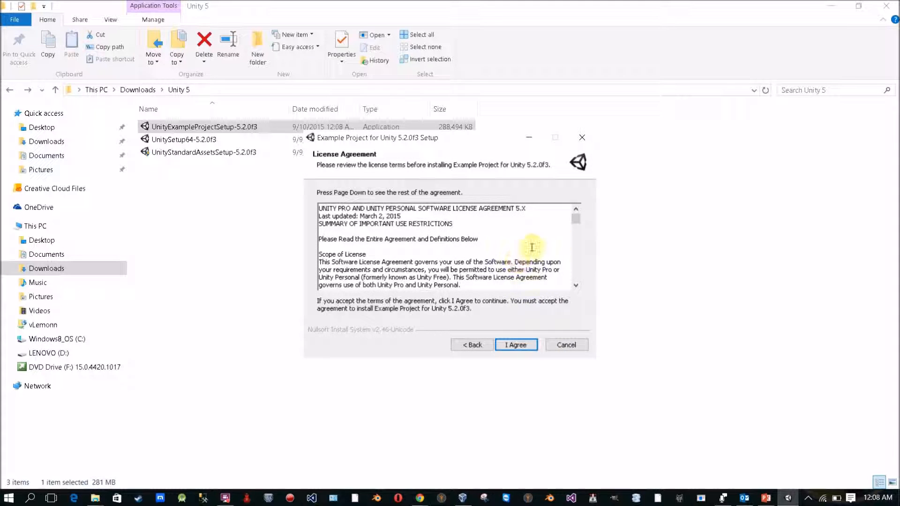
scroll(575, 235, down, 10)
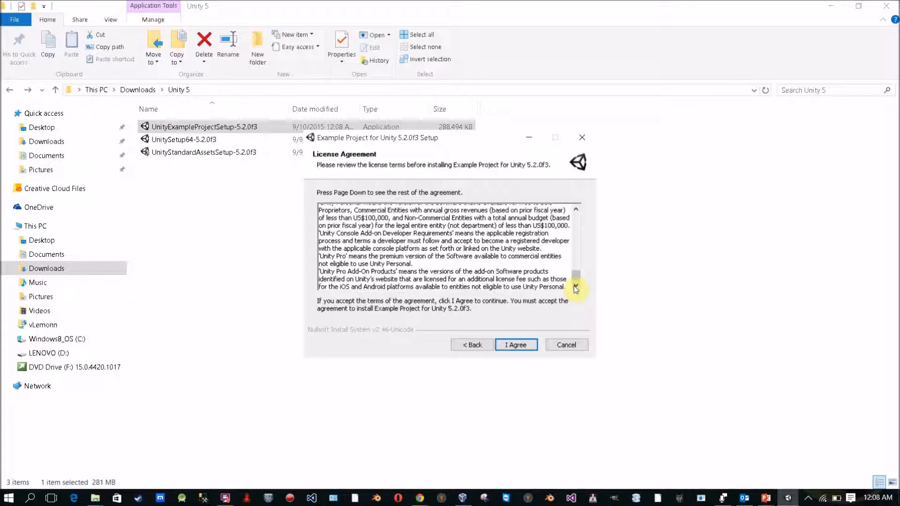
click(515, 344)
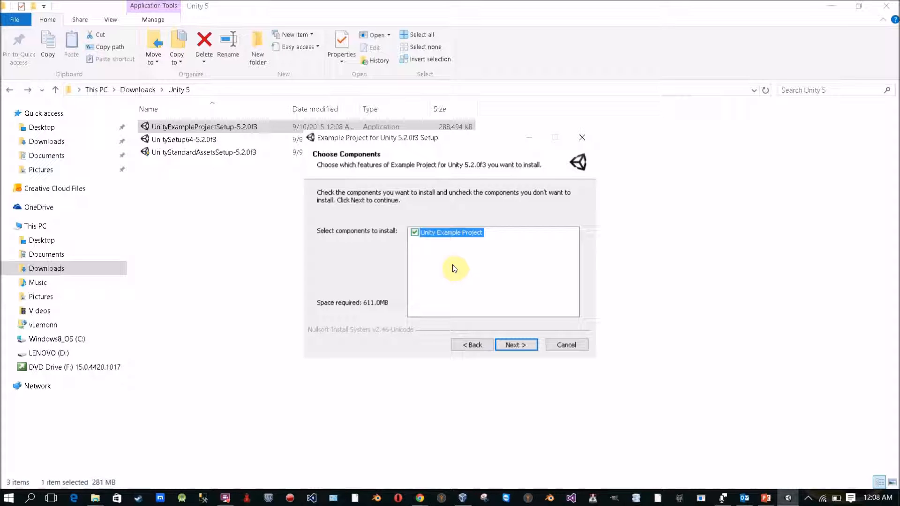
click(516, 345)
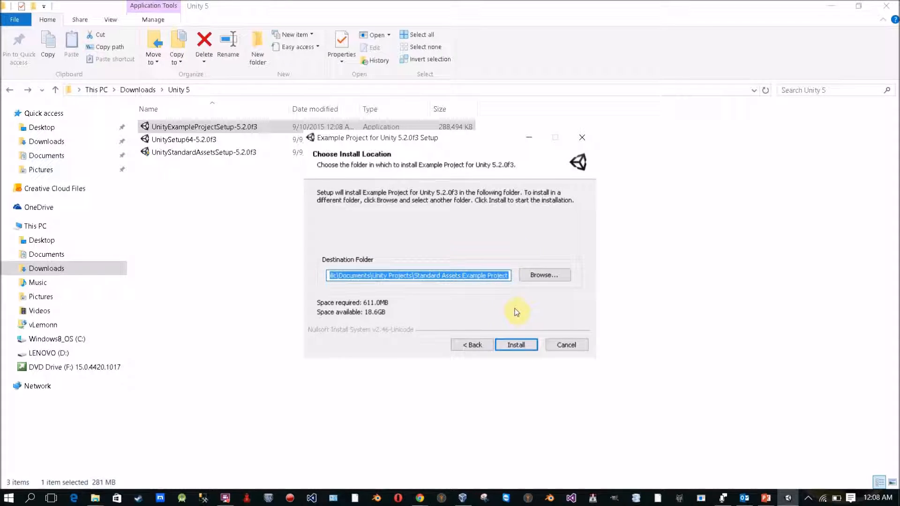
Step: Examine the full default destination folder path for the example project
click(412, 275)
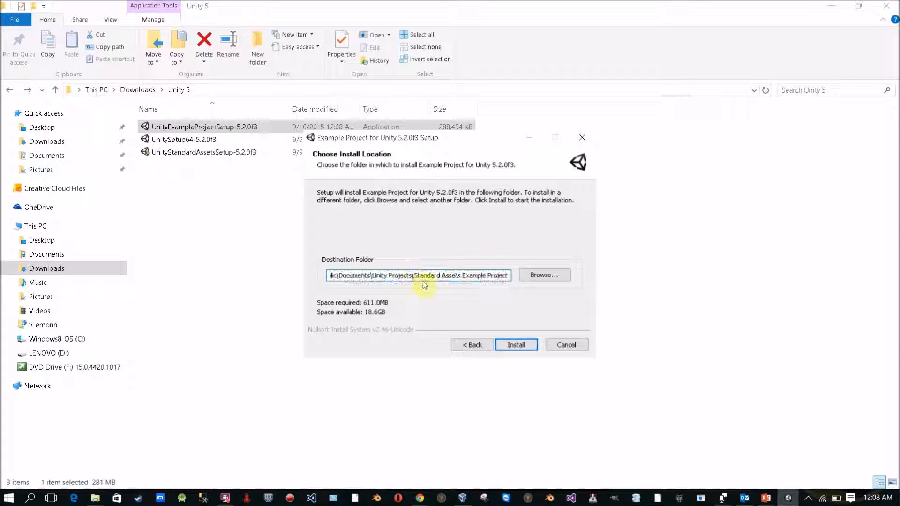
drag(423, 276, 275, 283)
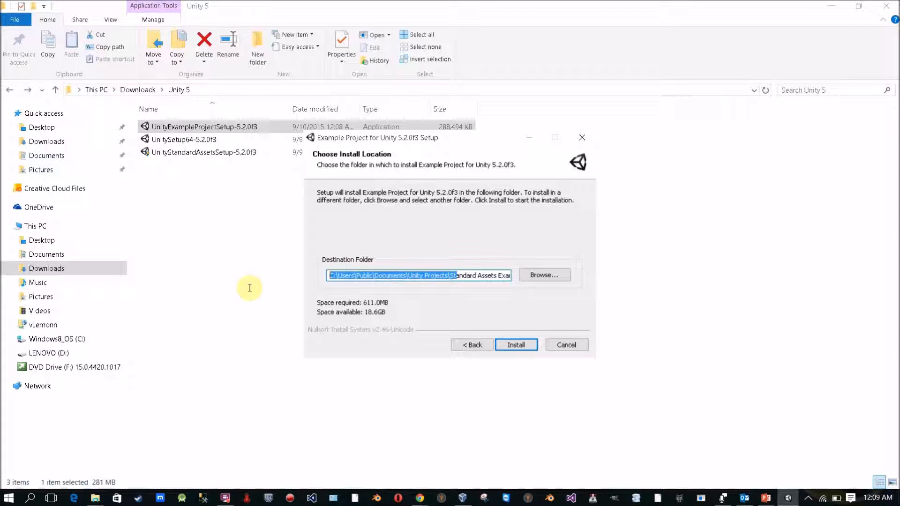
click(346, 276)
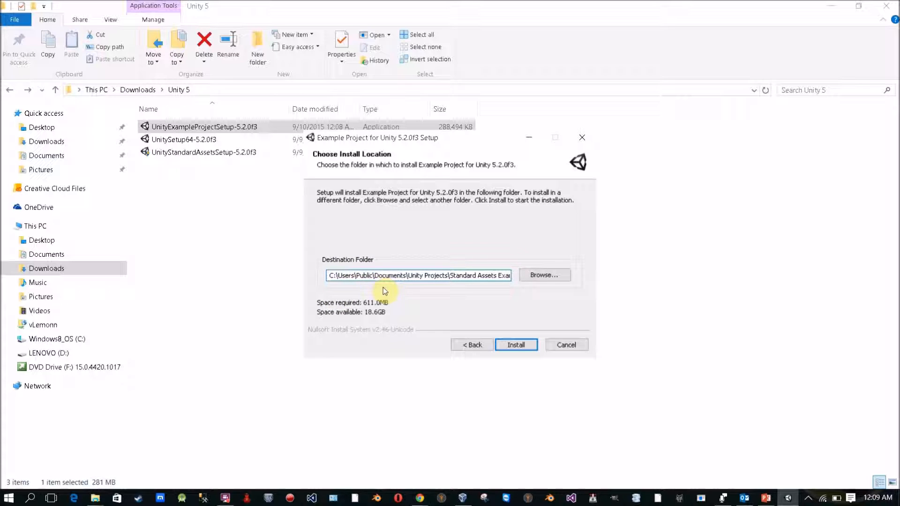
drag(420, 275, 492, 276)
click(491, 276)
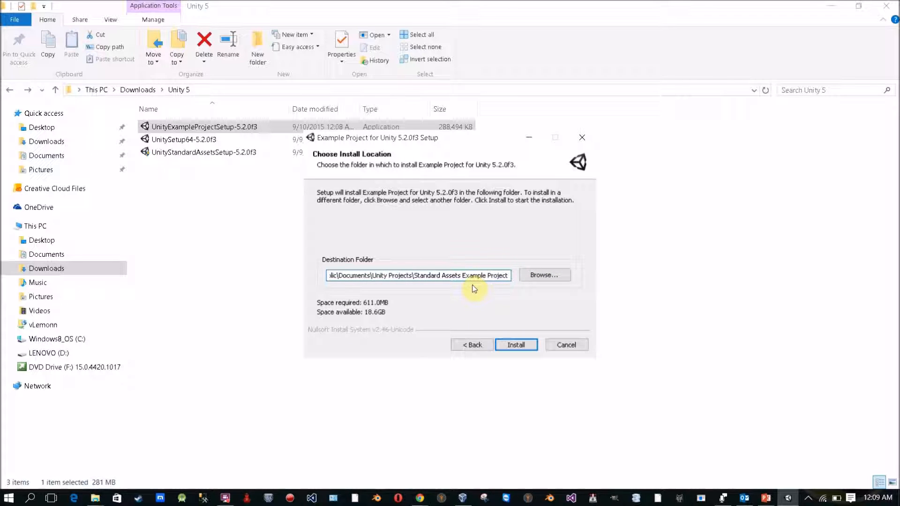
click(399, 276)
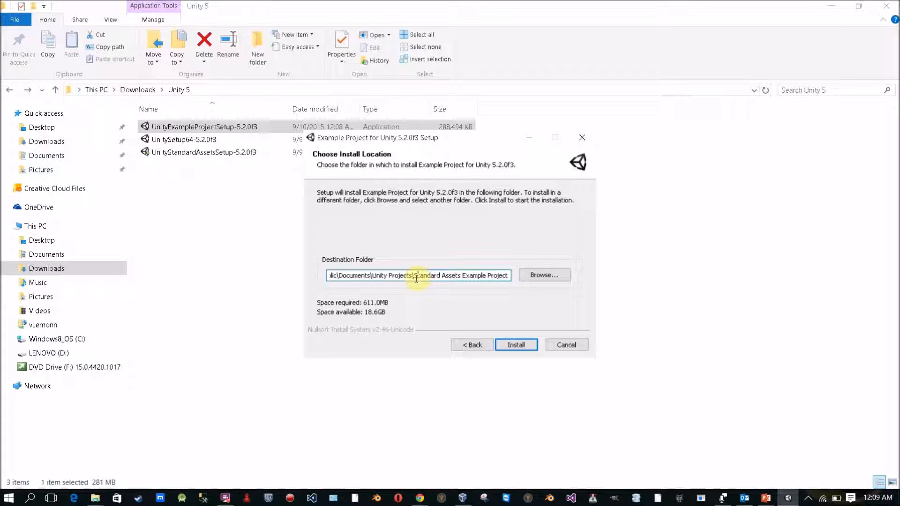
drag(417, 276, 70, 255)
Step: Browse for another example project destination and go to C:\Data\Documents\Projects
click(541, 276)
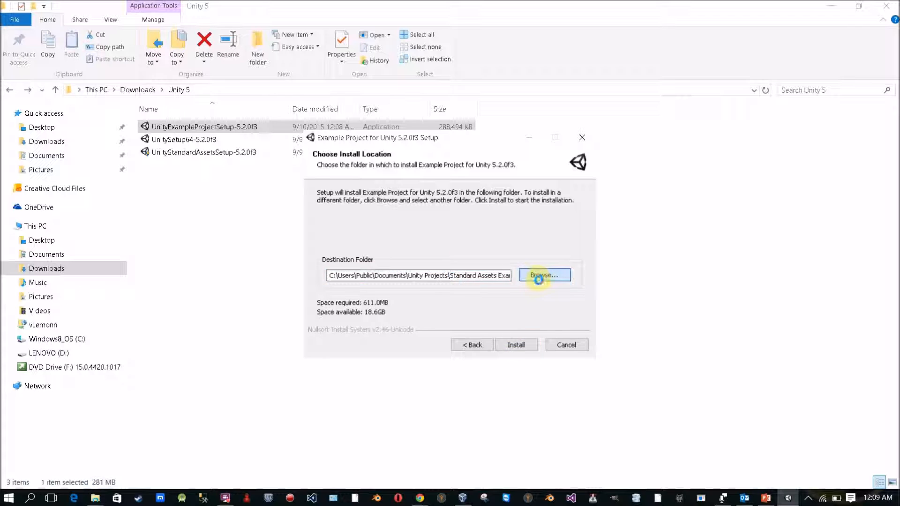
scroll(412, 288, up, 5)
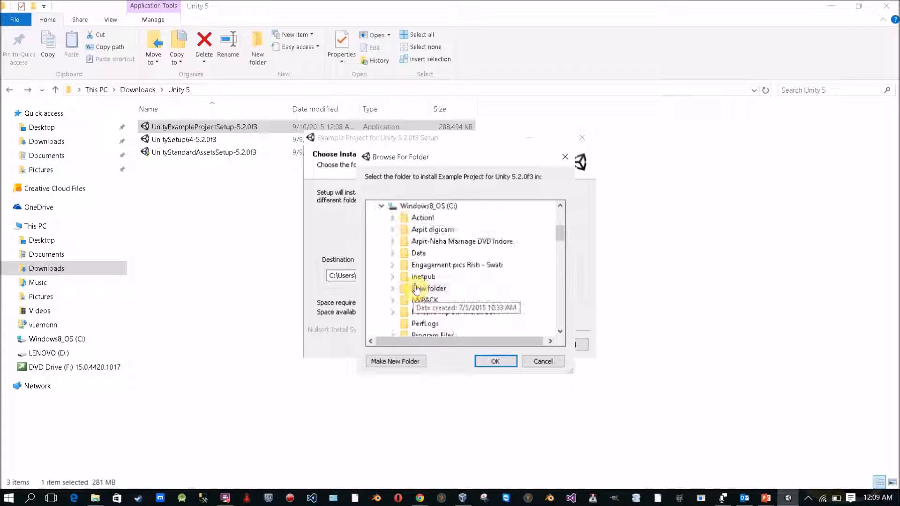
click(415, 254)
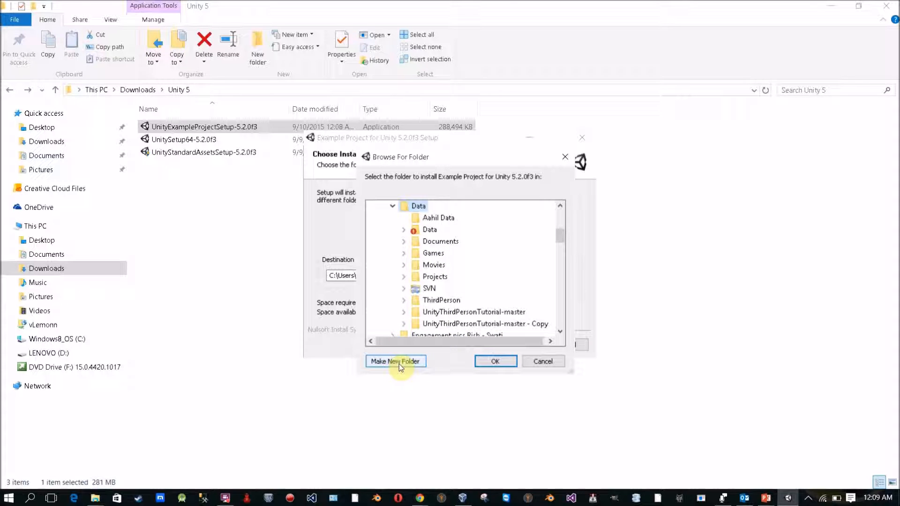
click(403, 241)
click(430, 265)
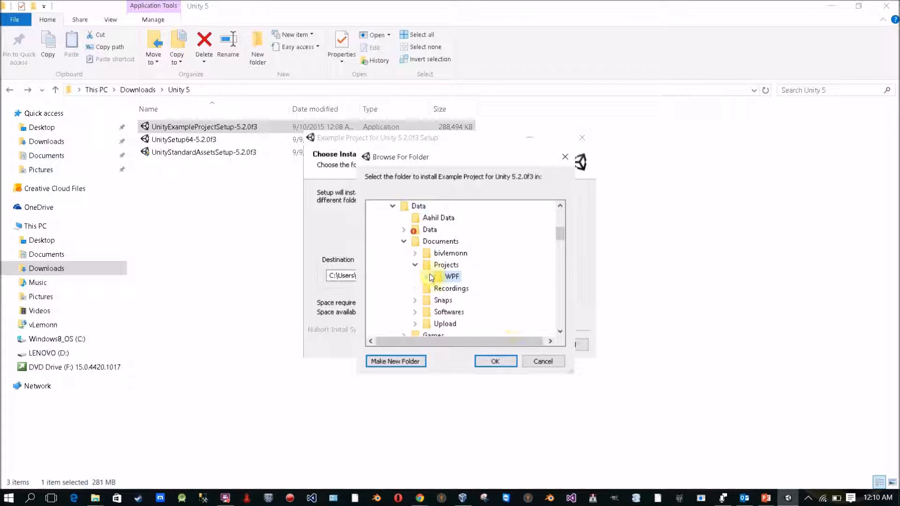
Step: Create a folder named Unity 520f3 inside Projects and start installing the example project into it
click(405, 363)
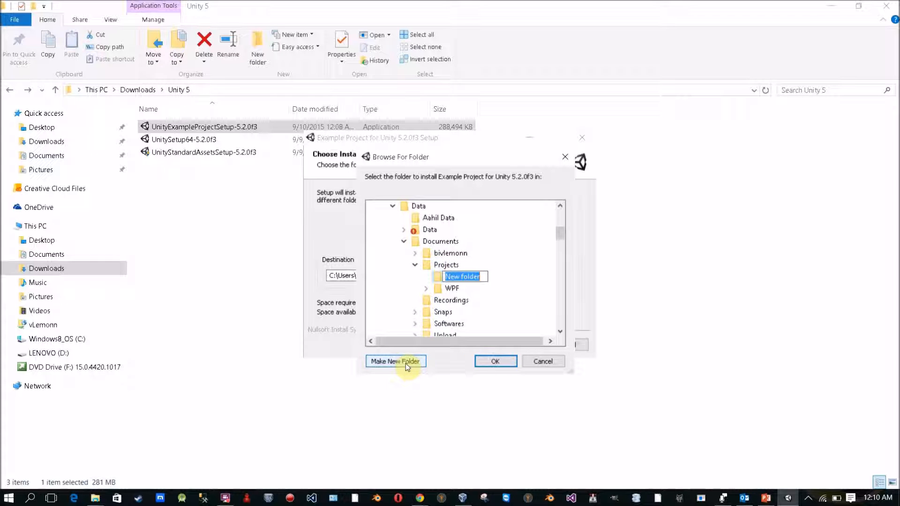
text(Unit)
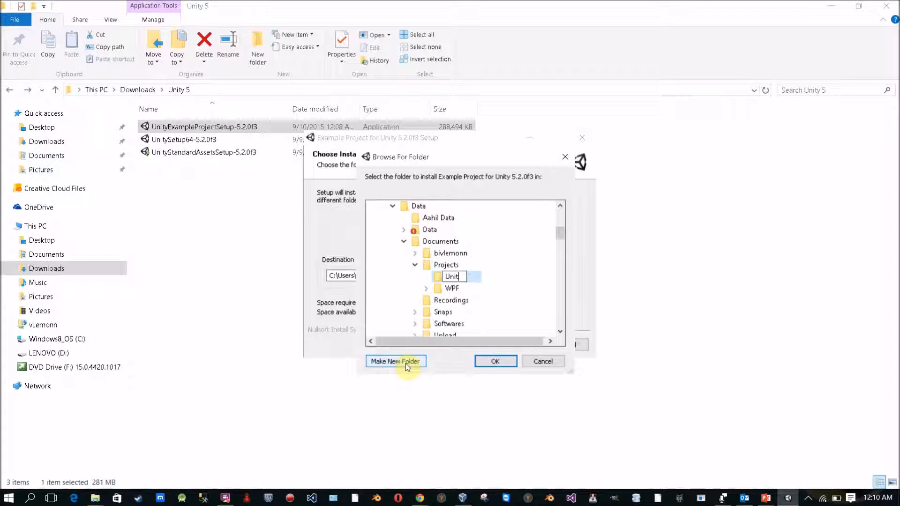
text(y 520f3)
key(Return)
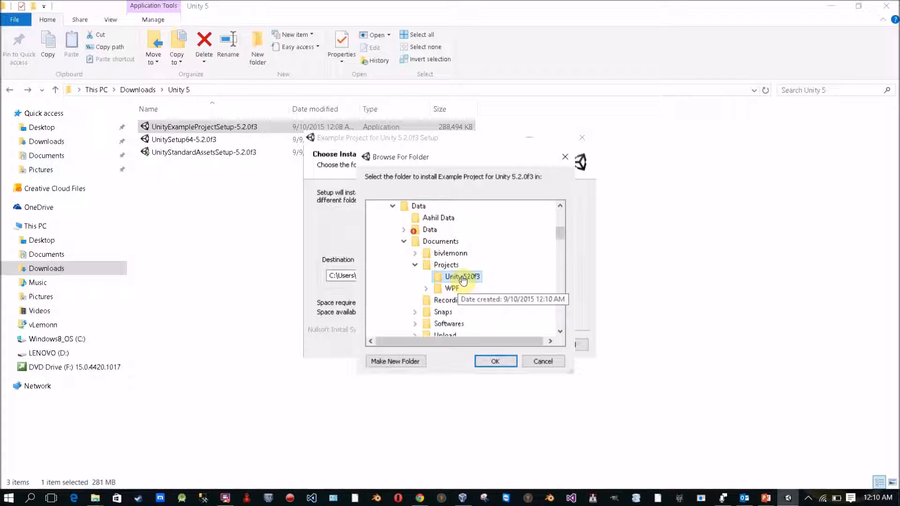
click(485, 361)
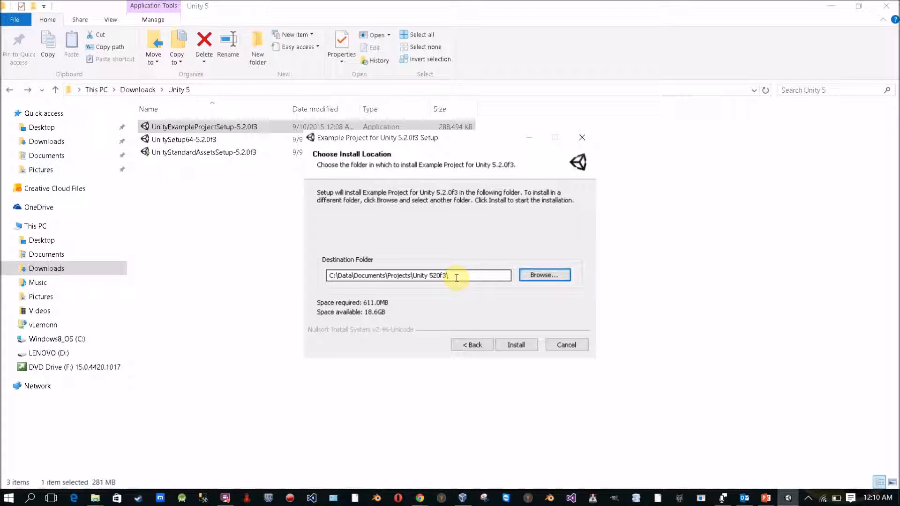
click(510, 345)
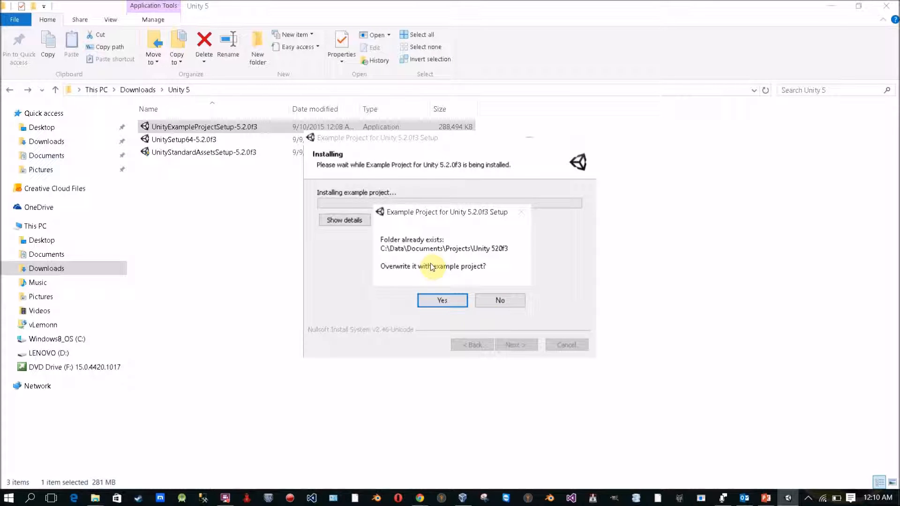
Step: Overwrite the existing Unity 520f3 folder with the example project and close its setup once the installation completes
click(444, 300)
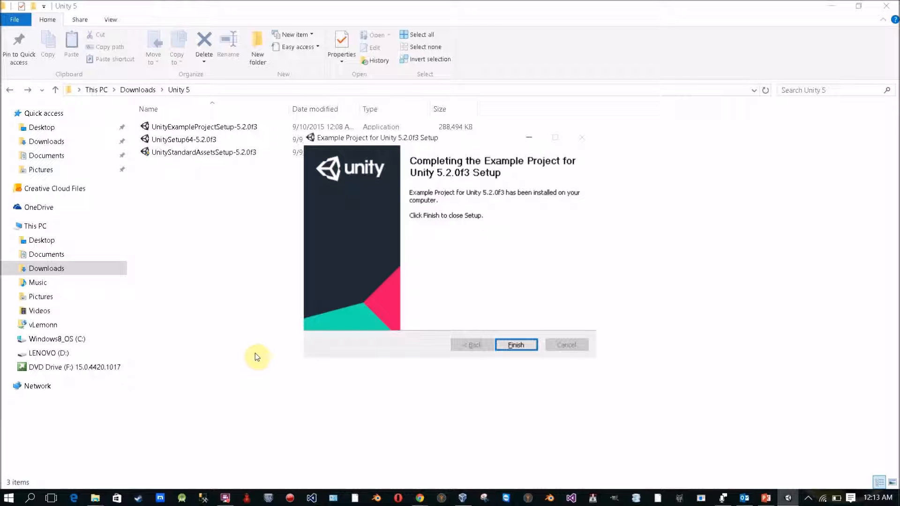
click(516, 346)
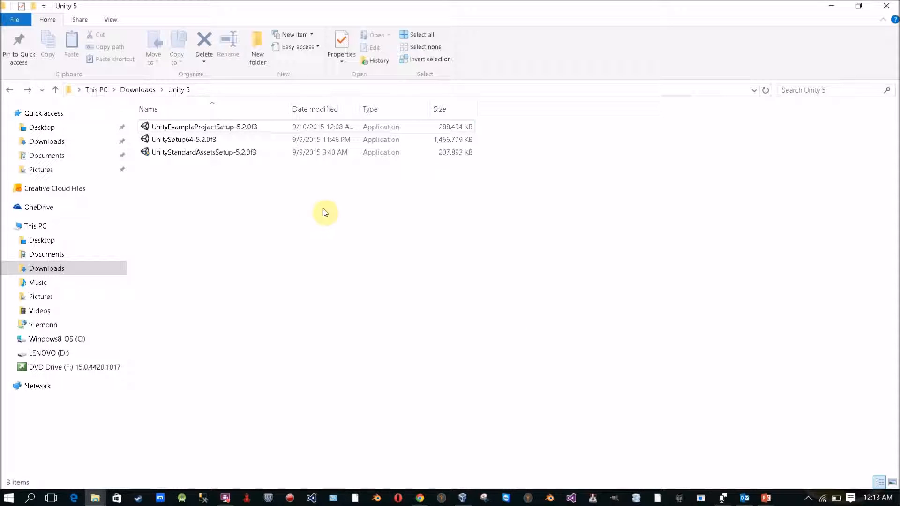
Step: Launch the UnityStandardAssetsSetup-5.2.0f3 installer, accept its license agreement and keep the Unity Standard Assets component
double_click(216, 151)
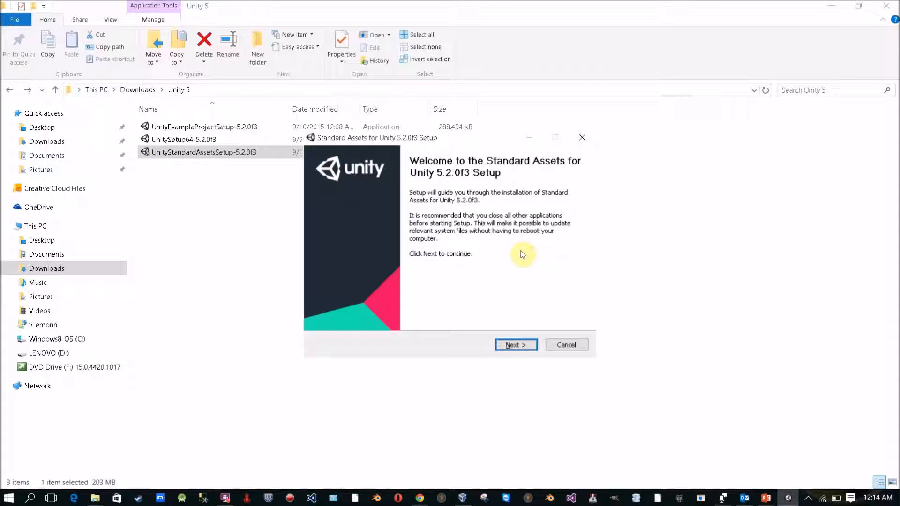
click(520, 347)
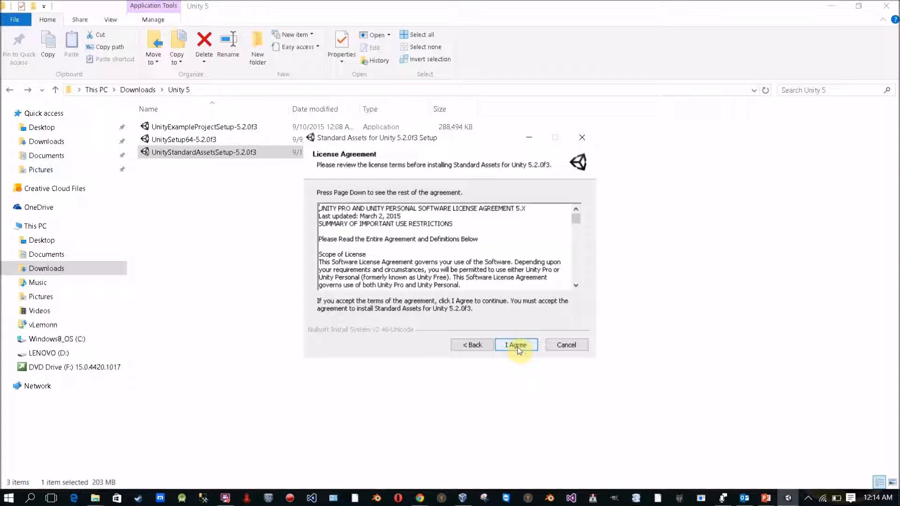
click(517, 347)
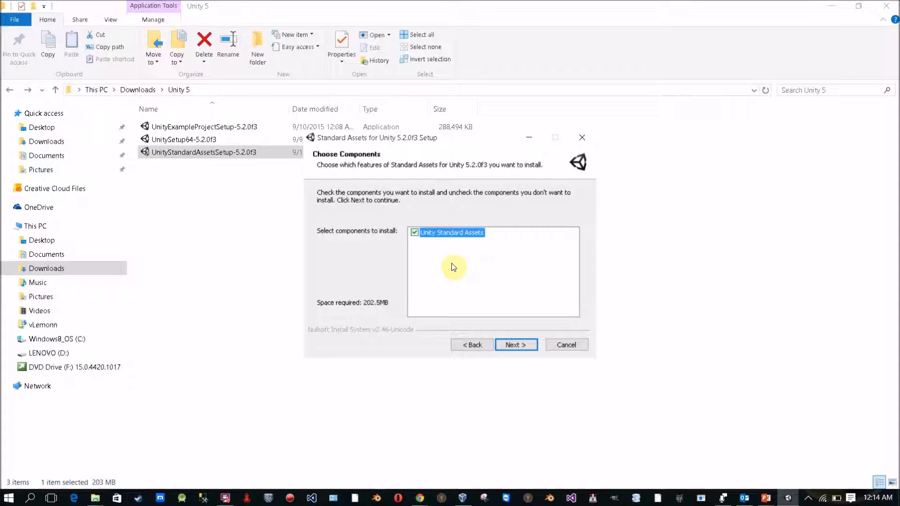
click(516, 347)
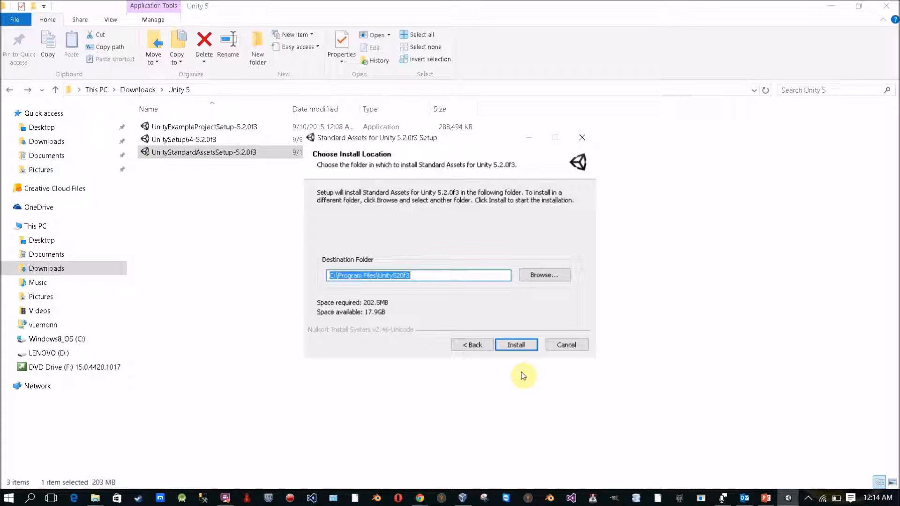
Step: Install the Standard Assets into C:\Program Files\Unity520f3 and close the setup once it completes
click(530, 345)
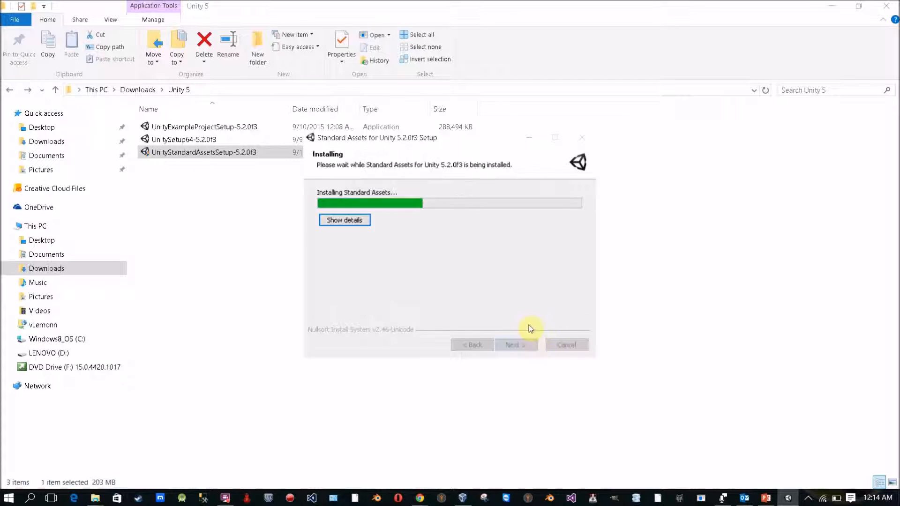
click(336, 220)
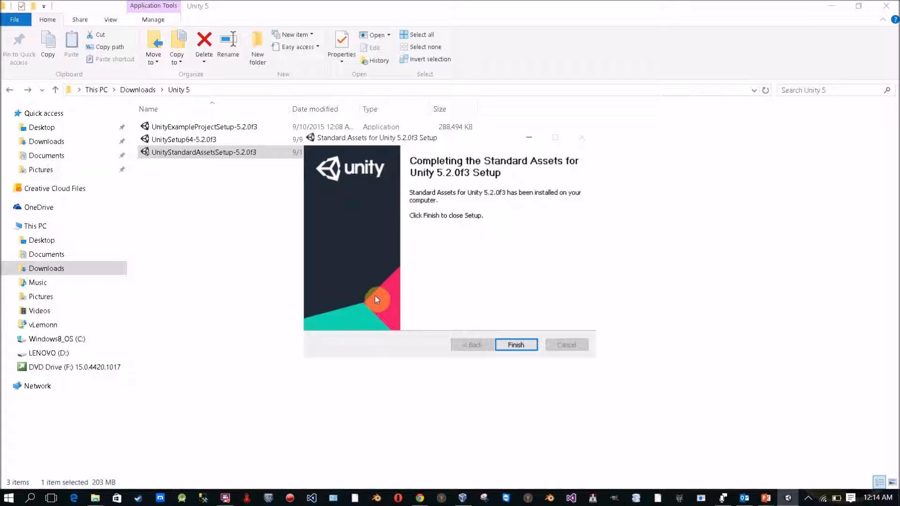
click(515, 344)
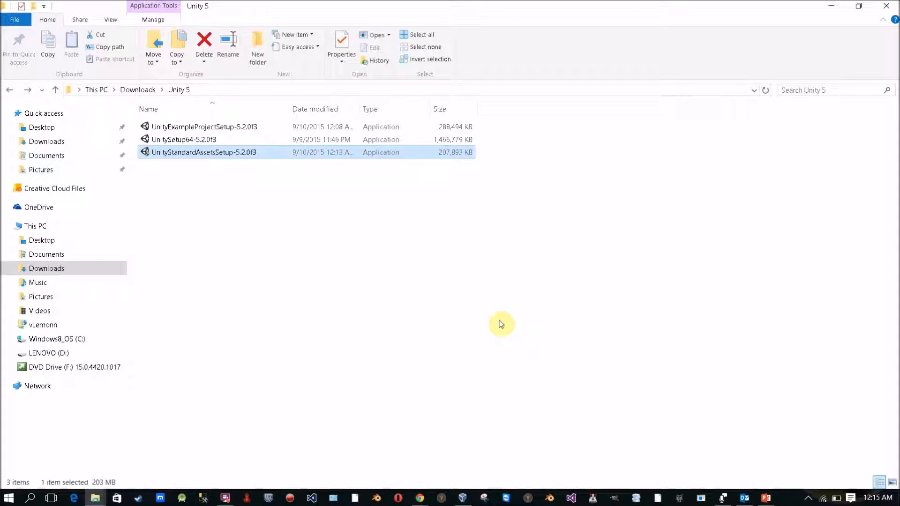
Step: Run the Unity editor directly from its path, C:\Program Files\Unity520f3\Editor\Unity.exe
key(super+r)
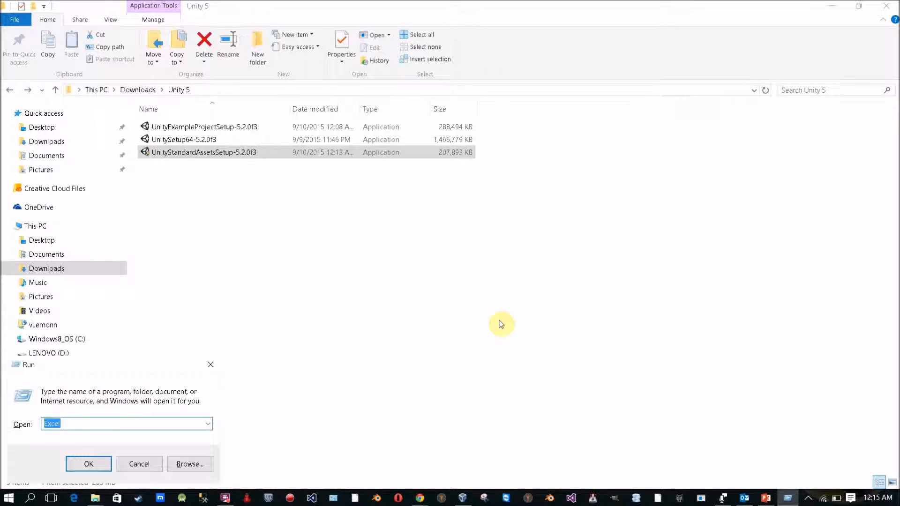
text(C:\Pro)
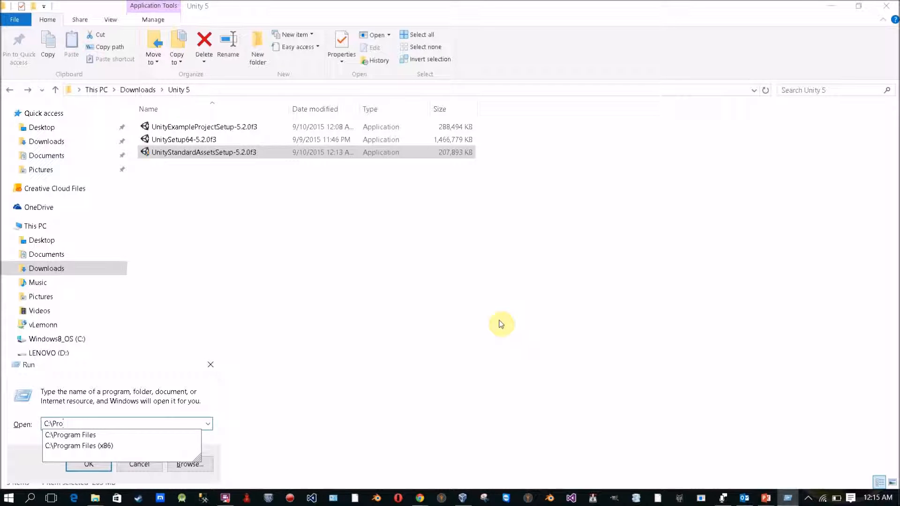
text(gram Files\Uni)
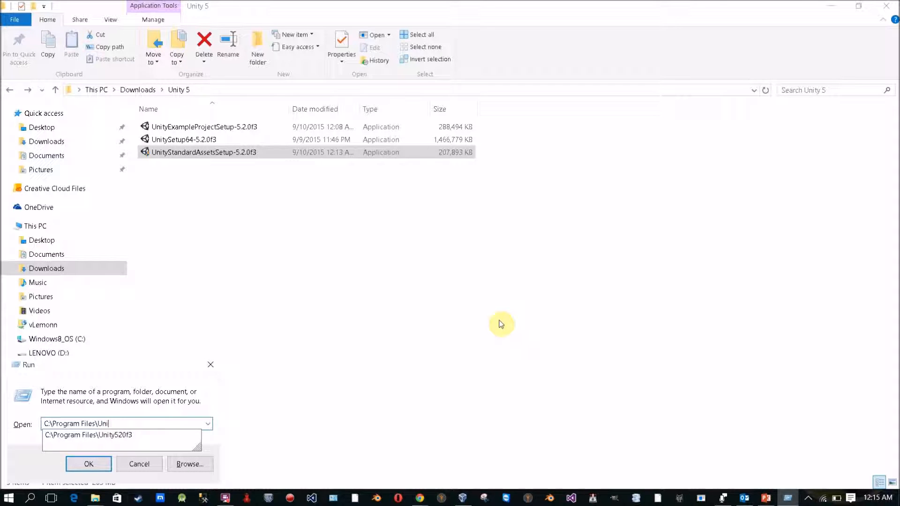
key(Down)
text(\E)
key(Down)
text(\Un)
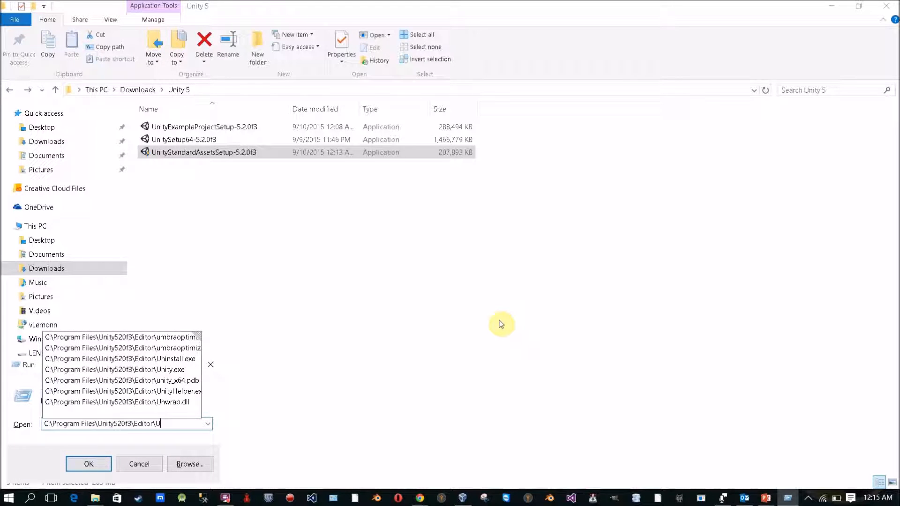
key(Down)
key(Down)
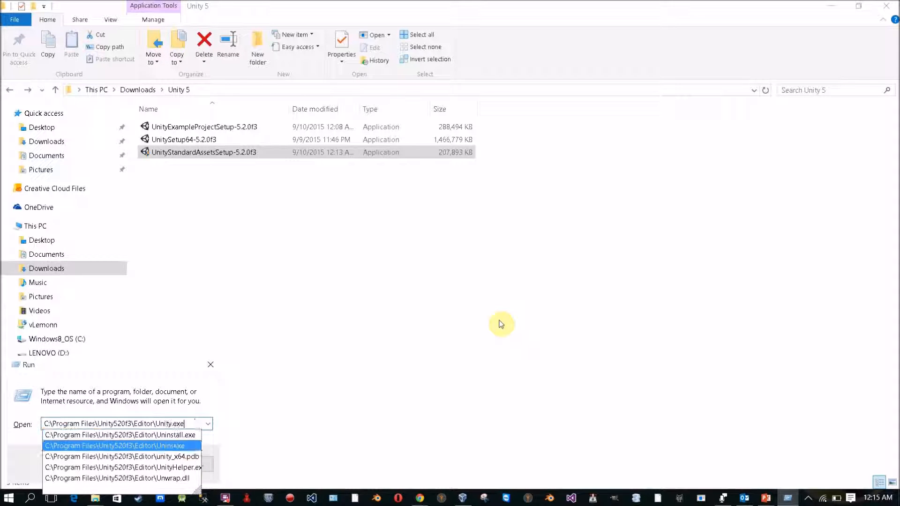
key(Return)
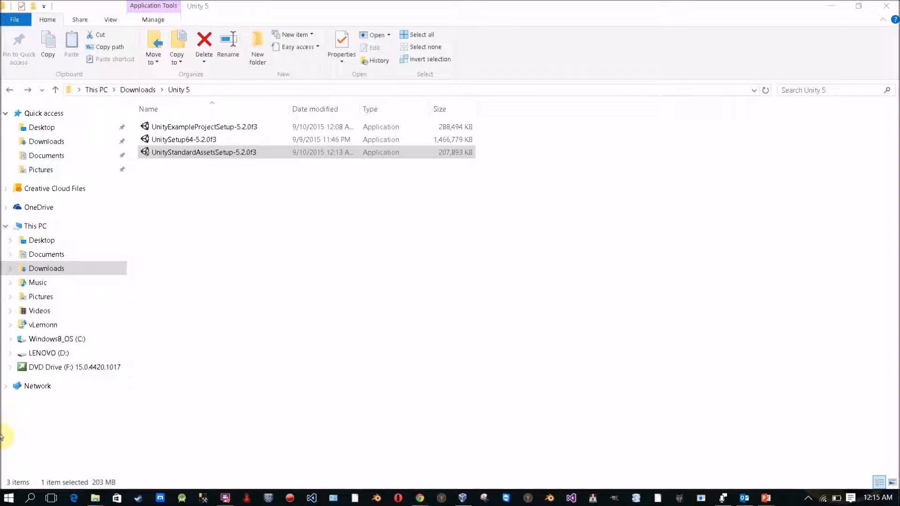
Step: Find the Unity 5.2.0f3 (64-bit) folder among all installed apps and launch Unity from it
click(11, 498)
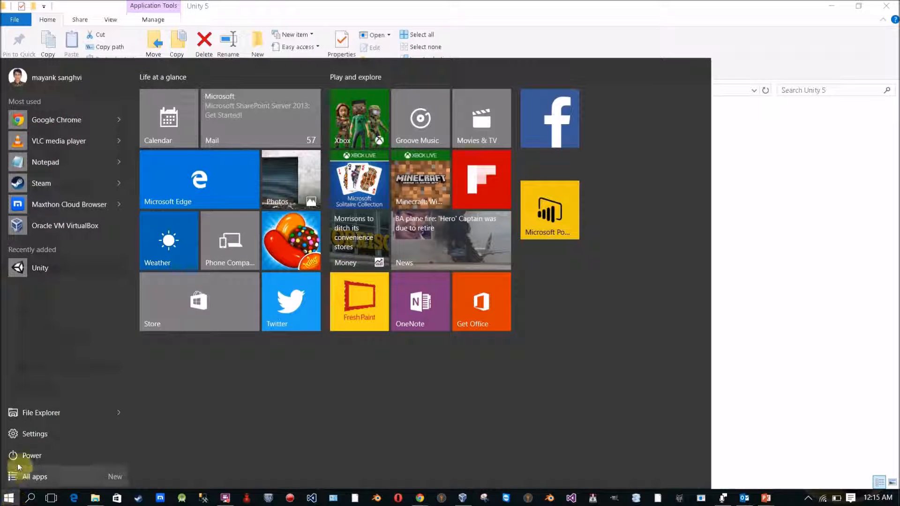
click(35, 477)
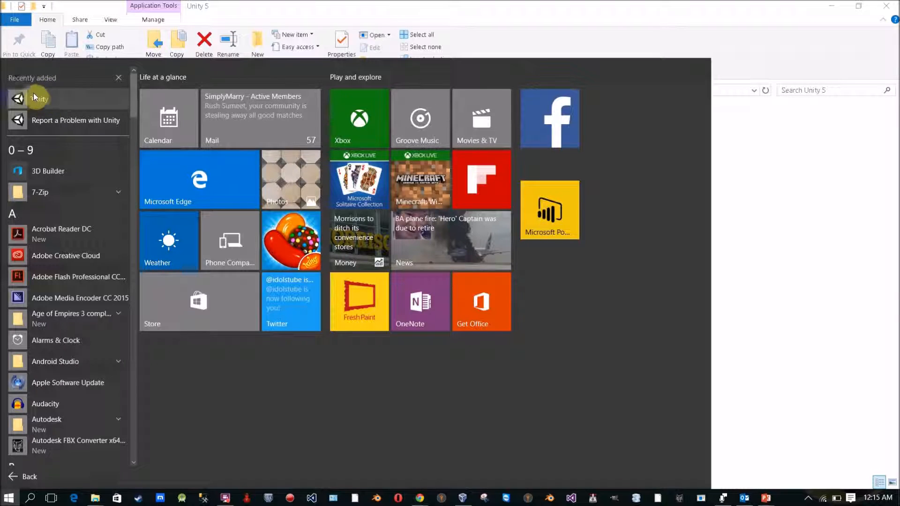
scroll(86, 284, down, 5)
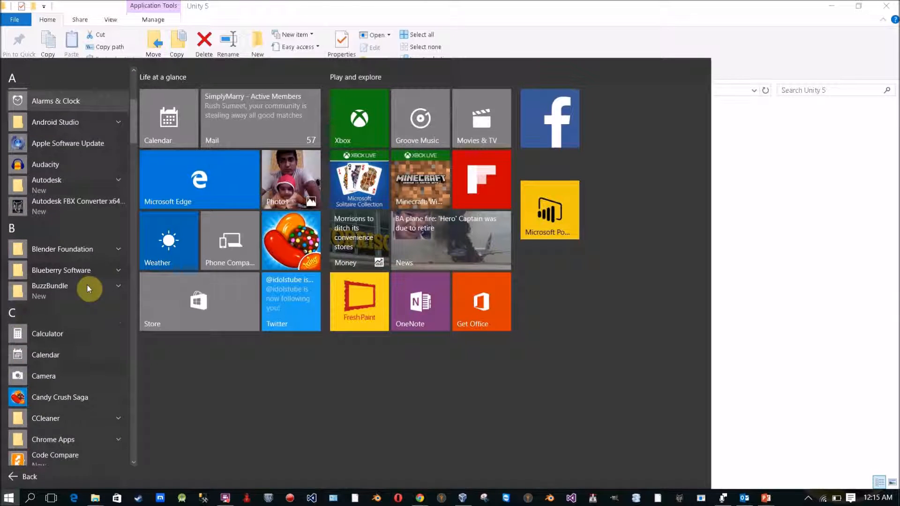
scroll(87, 284, up, 5)
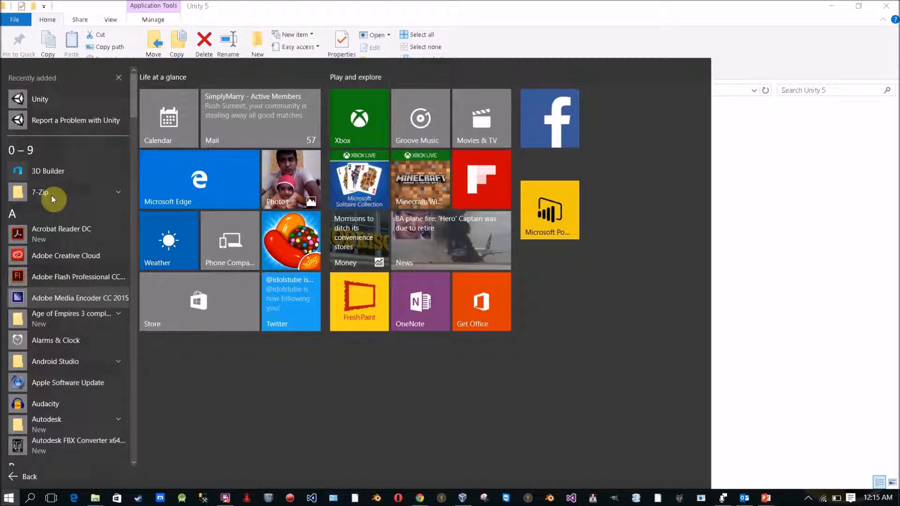
click(21, 218)
click(111, 313)
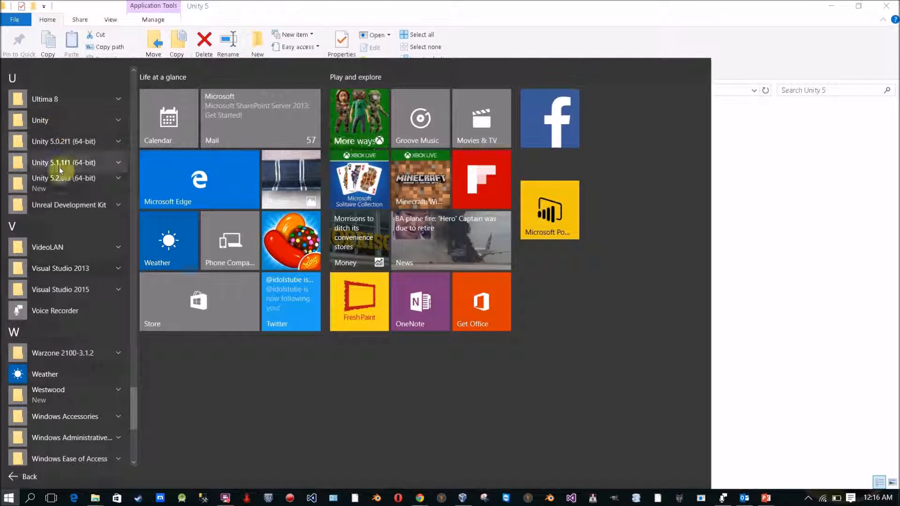
click(72, 180)
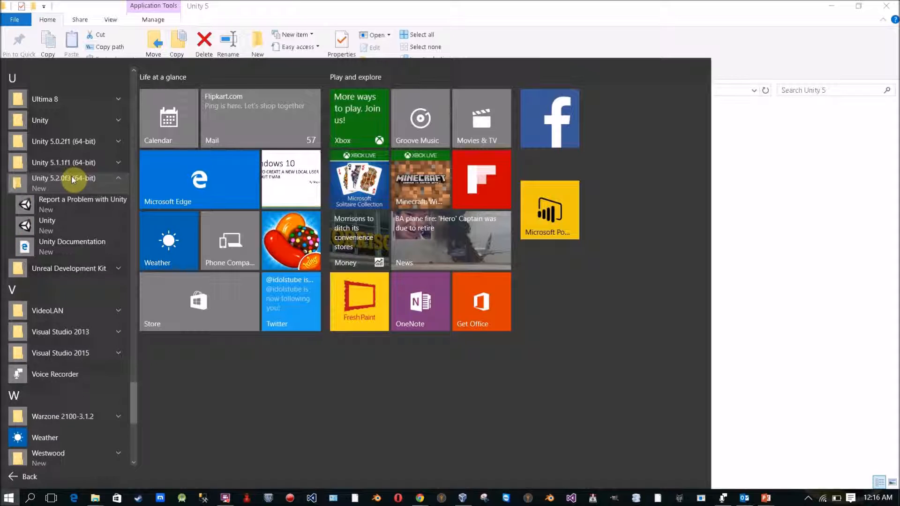
click(57, 231)
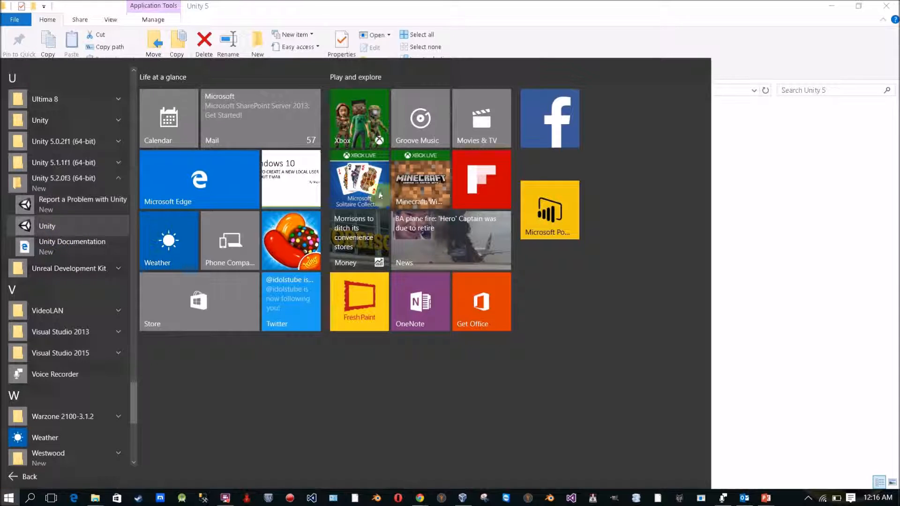
click(421, 18)
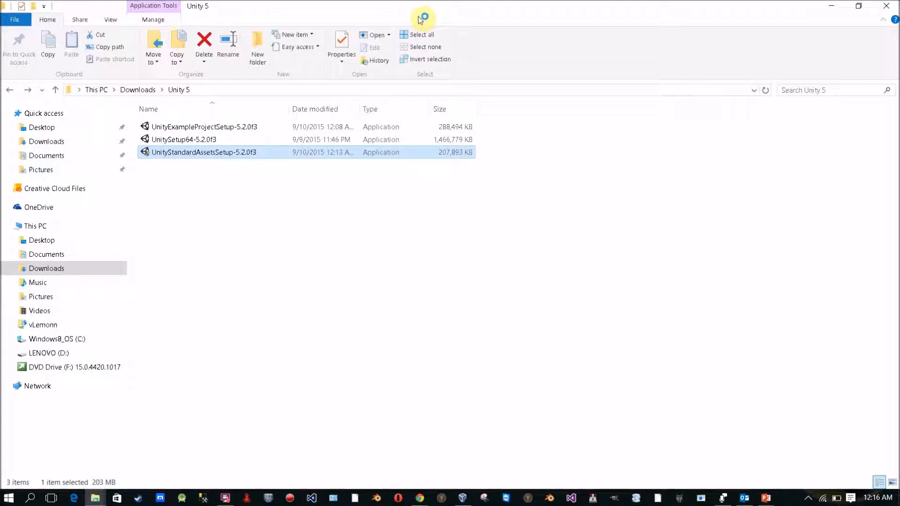